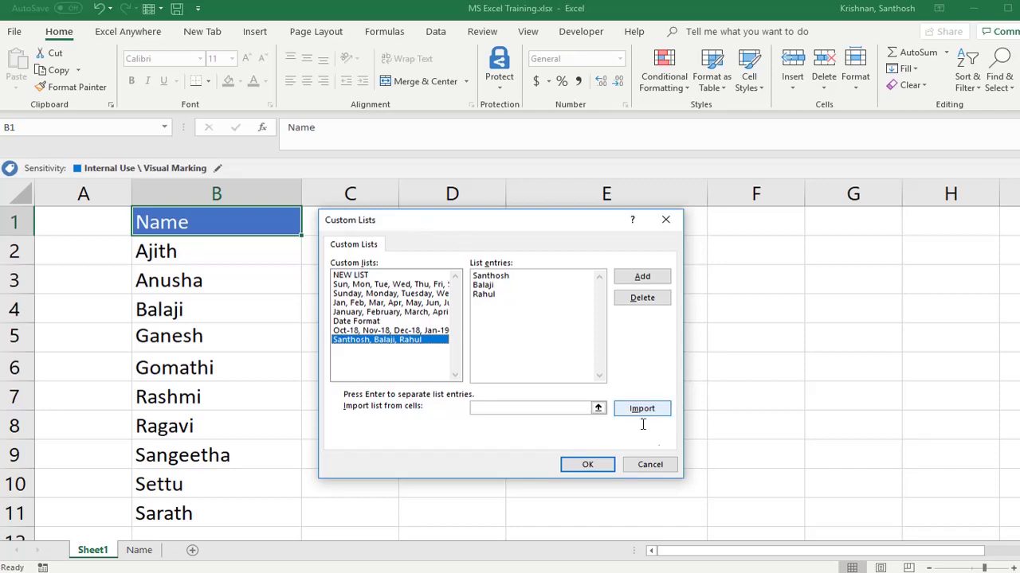
# Step: Close the Custom Lists dialog without changes and review the source names on the Name sheet, returning to Sheet1
pyautogui.click(652, 465)
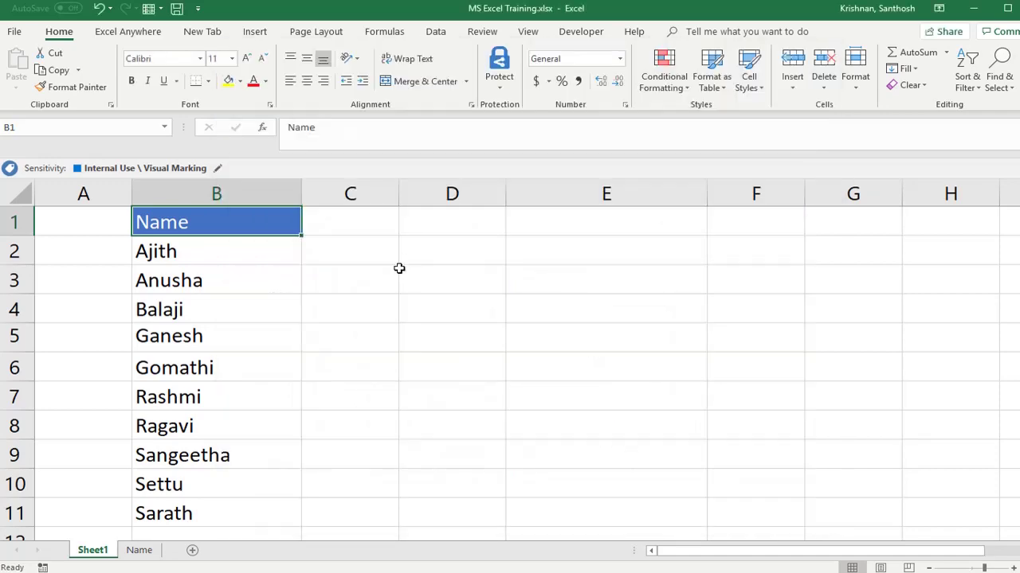
pyautogui.click(420, 251)
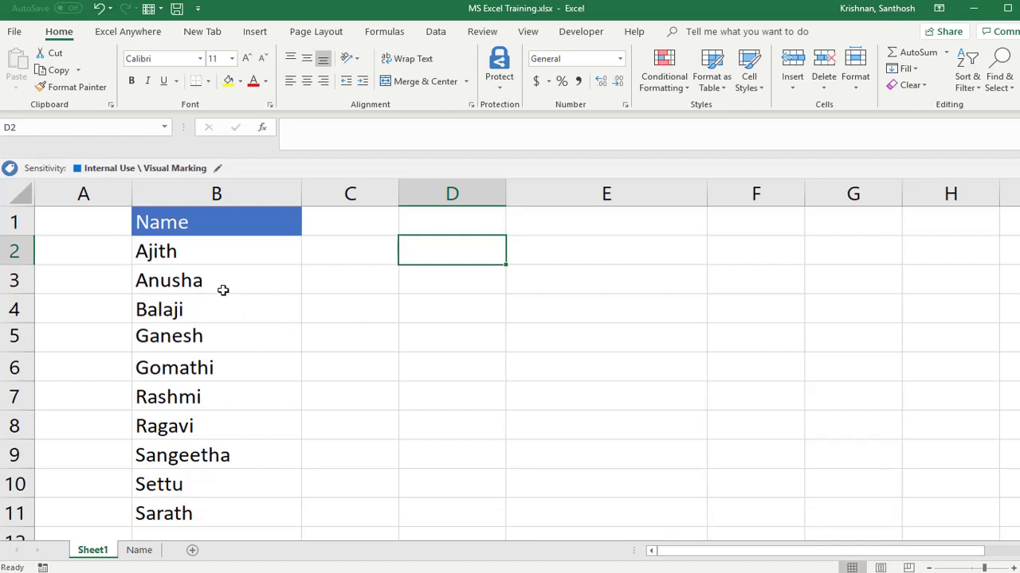
pyautogui.click(213, 250)
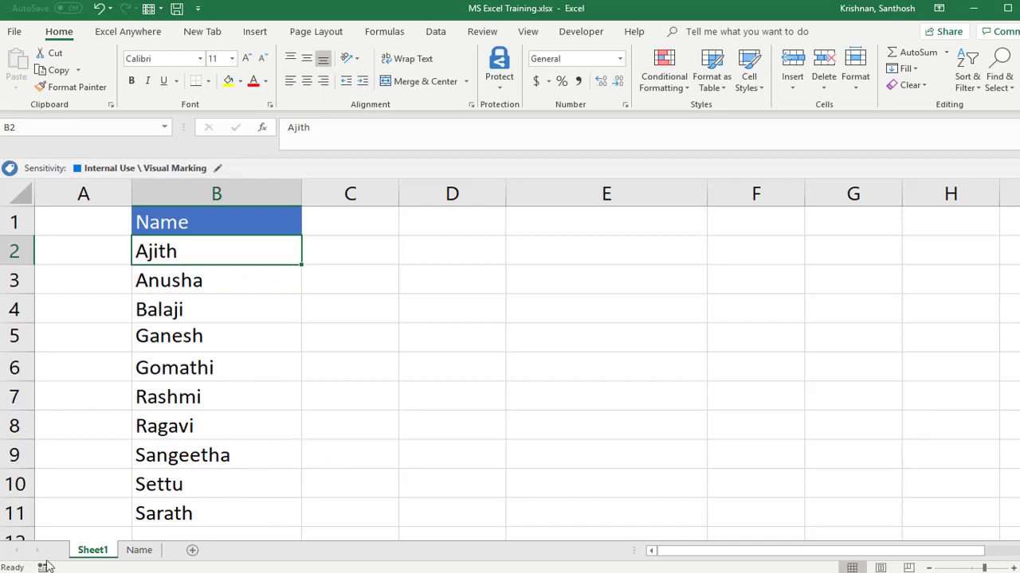
pyautogui.click(142, 551)
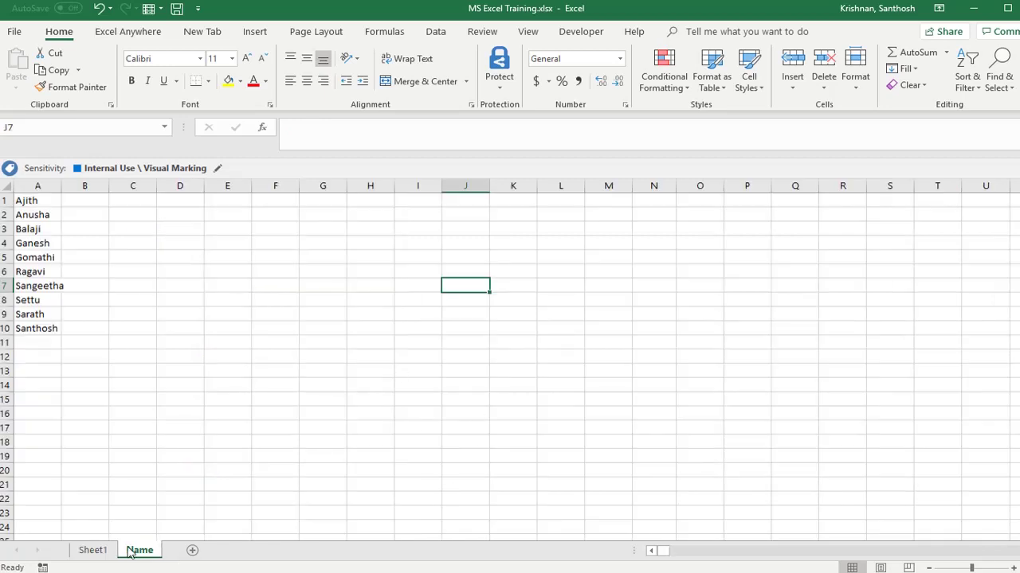
pyautogui.click(93, 551)
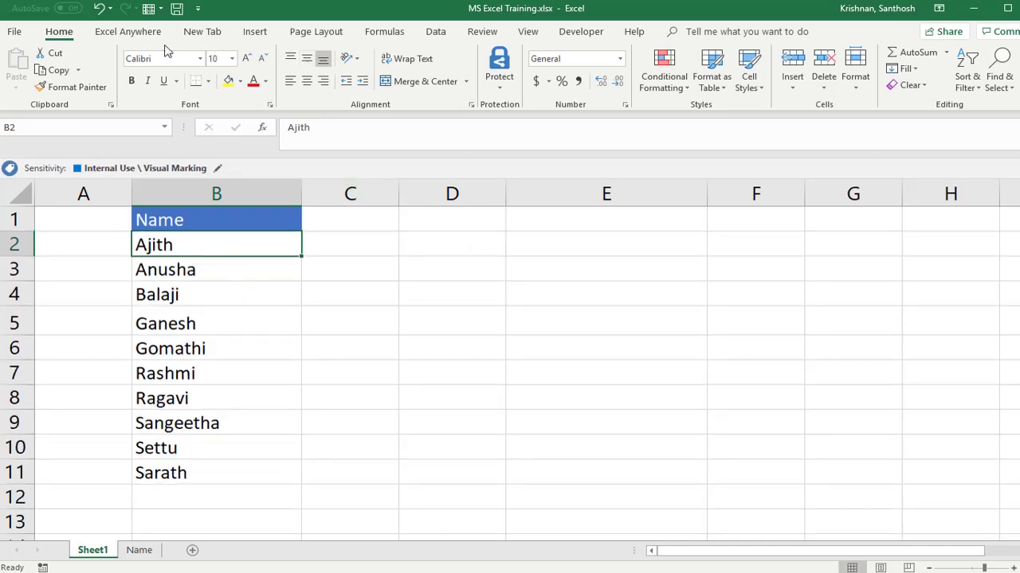
# Step: Open the Custom Lists editor from the General section of the advanced Excel options
pyautogui.click(21, 37)
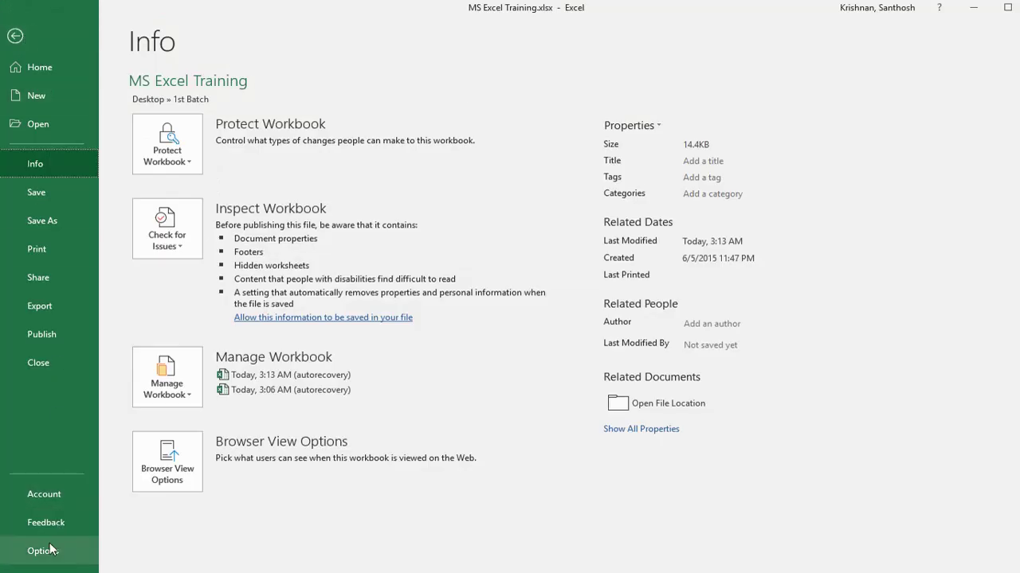
pyautogui.click(49, 550)
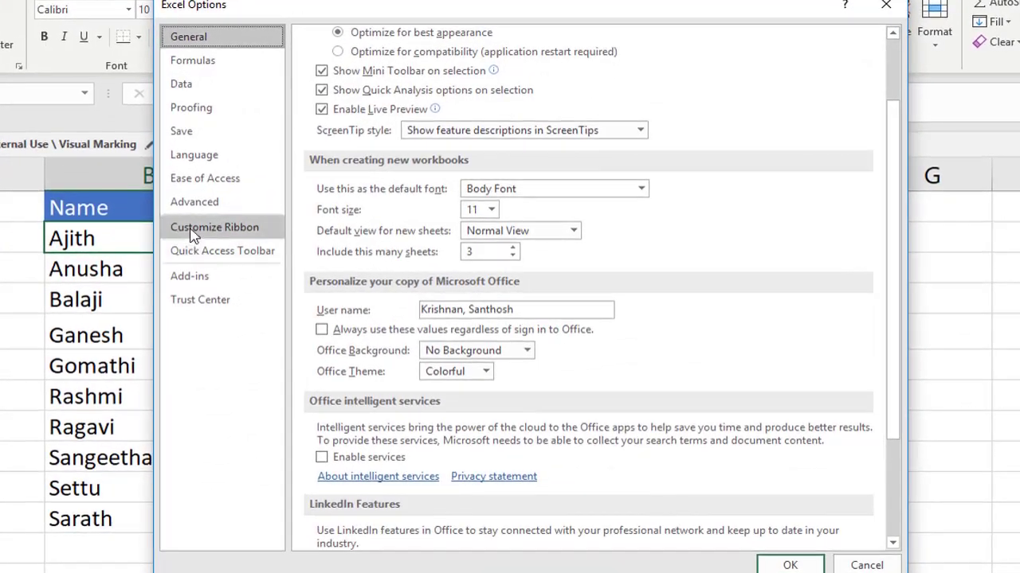
pyautogui.click(205, 209)
pyautogui.moveTo(901, 107); pyautogui.dragTo(896, 518)
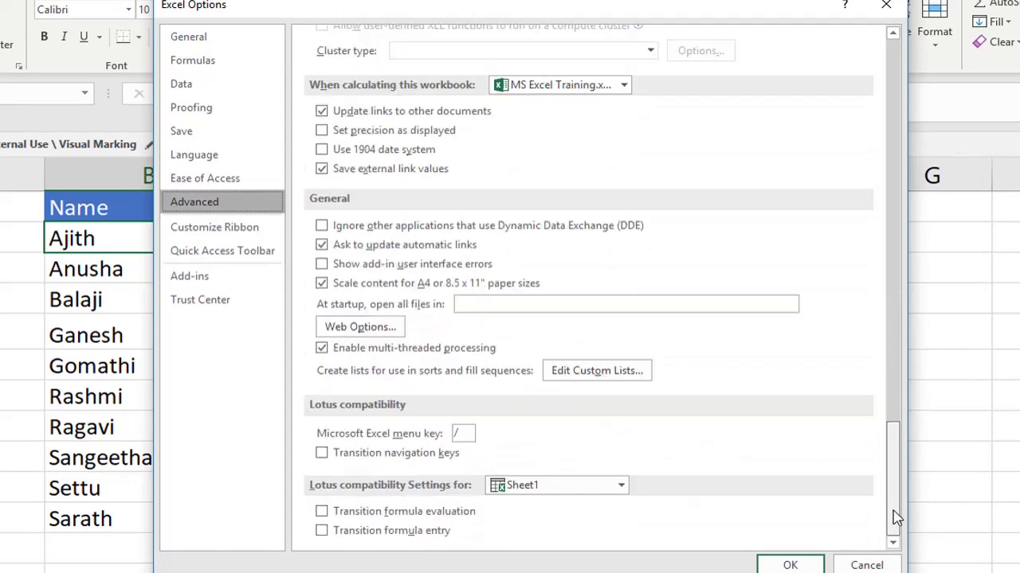
pyautogui.click(577, 373)
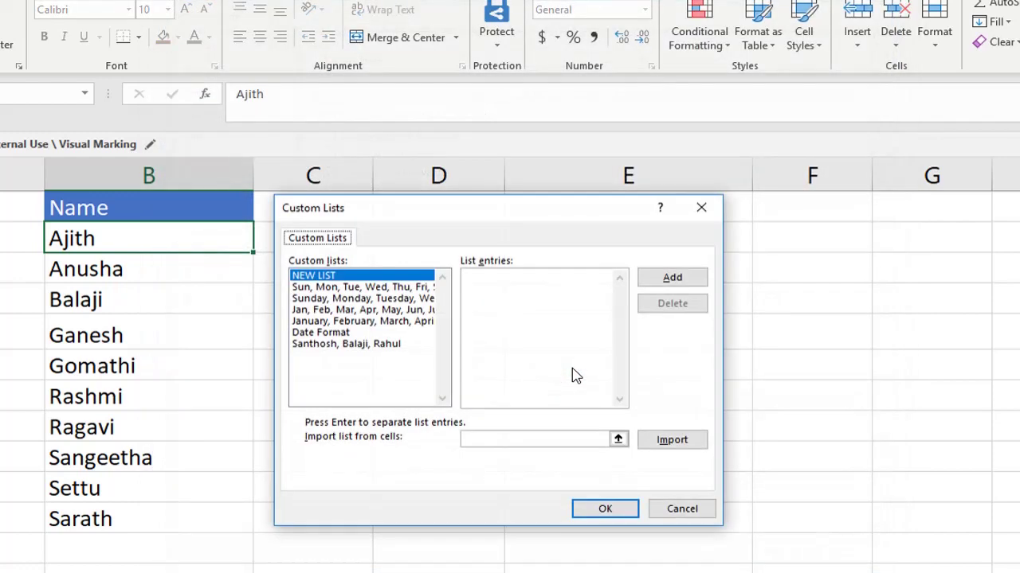
pyautogui.moveTo(485, 221); pyautogui.dragTo(468, 220)
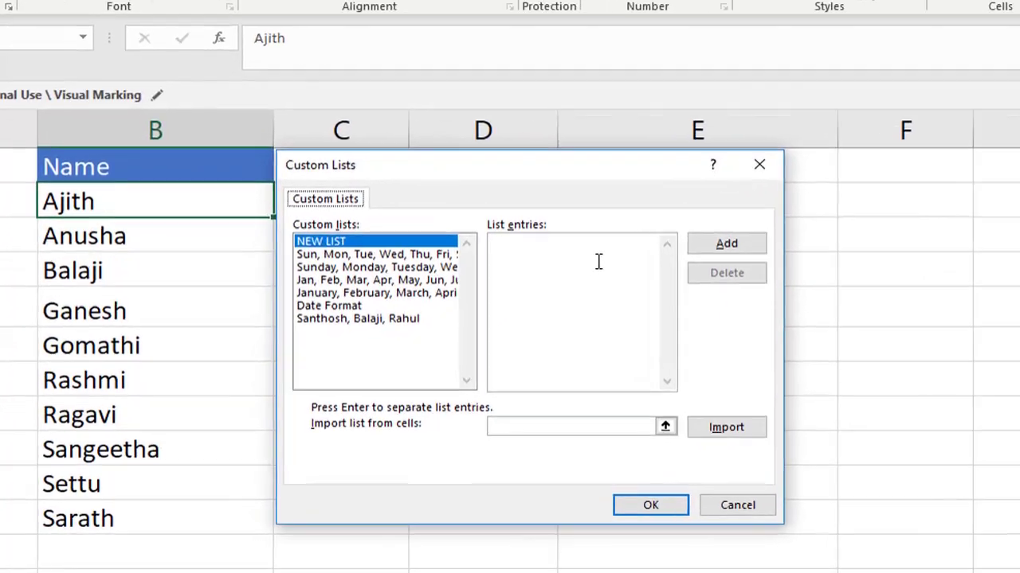
# Step: Add a new custom list containing the comma-separated names shown in column B, and apply the options
pyautogui.click(539, 292)
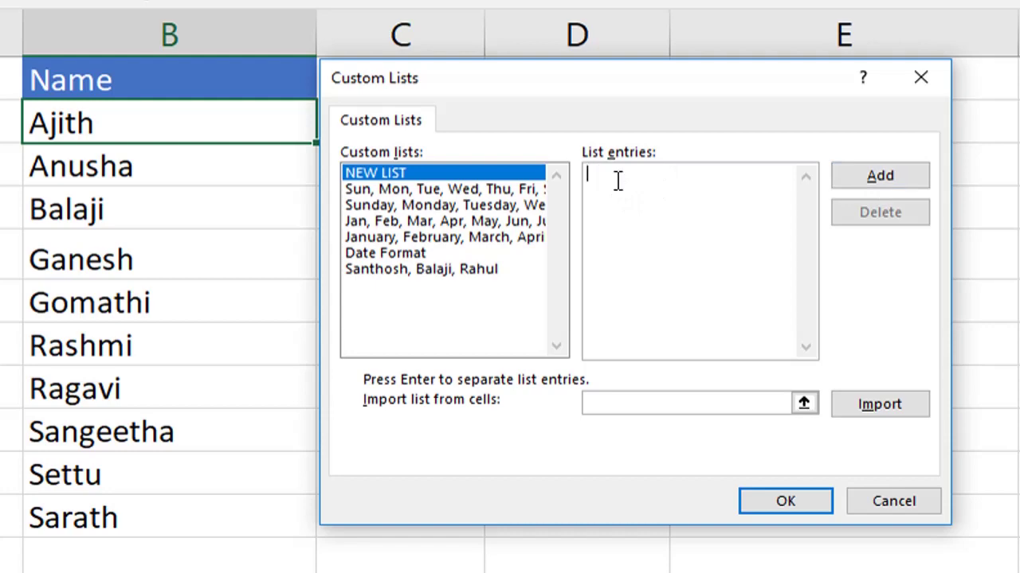
pyautogui.write('Ajith, Anusha, Bla')
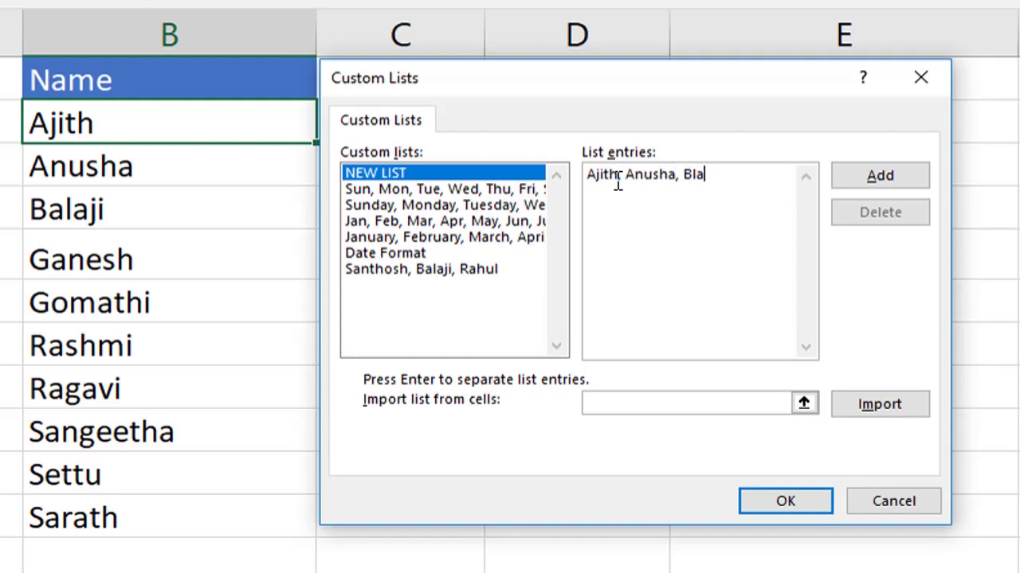
pyautogui.press('BackSpace')
pyautogui.write('alaji, Ganesh, Gomathi, Rashmi, Ragavi, Sangeetham Settu, Sarath')
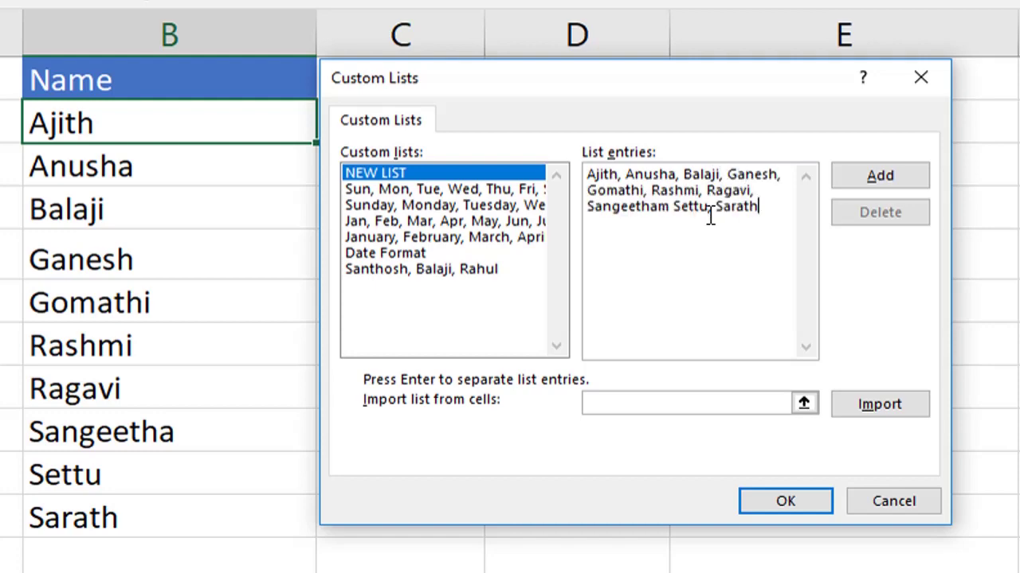
pyautogui.click(860, 178)
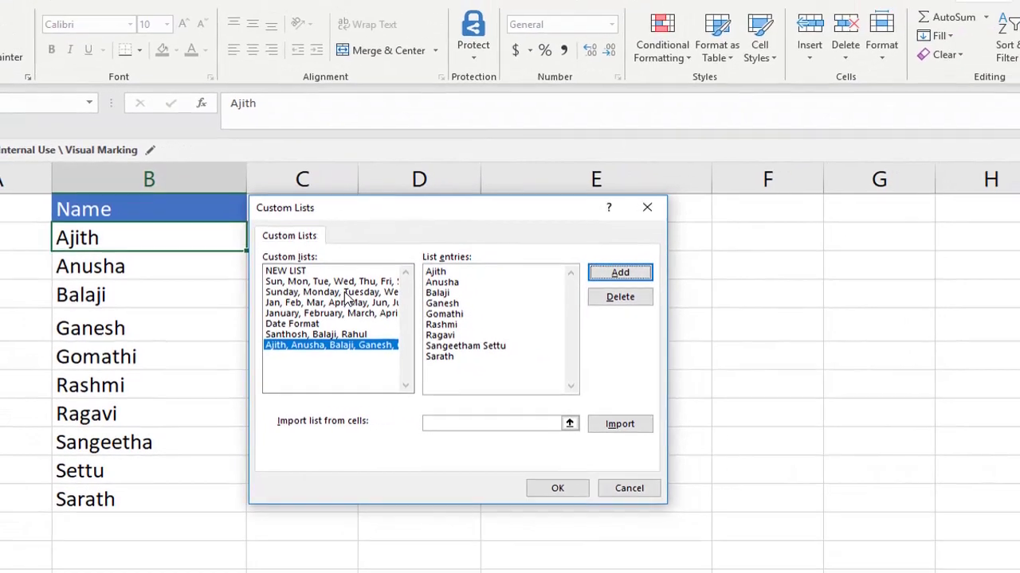
pyautogui.click(568, 484)
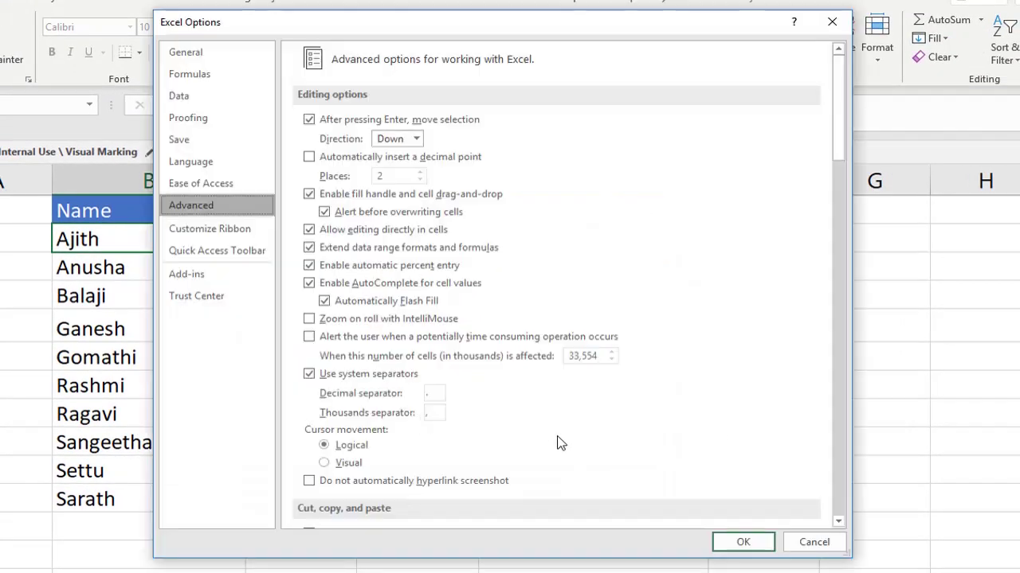
pyautogui.click(742, 543)
# Step: Clear all names below the Name header in column B and enter the custom list's first name in B2
pyautogui.moveTo(160, 236); pyautogui.dragTo(190, 500)
pyautogui.press('Delete')
pyautogui.write('Ajith')
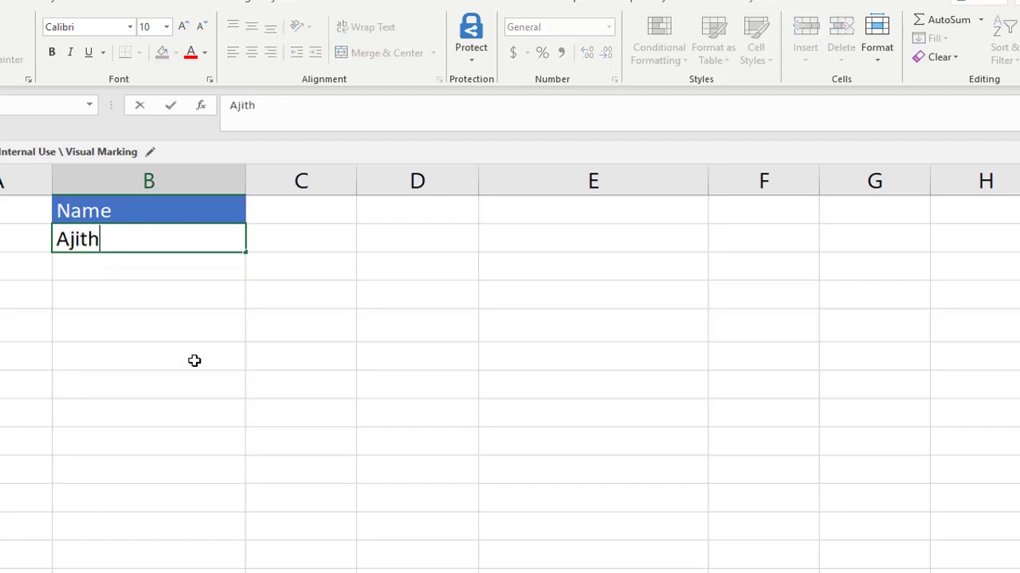
pyautogui.press('Return')
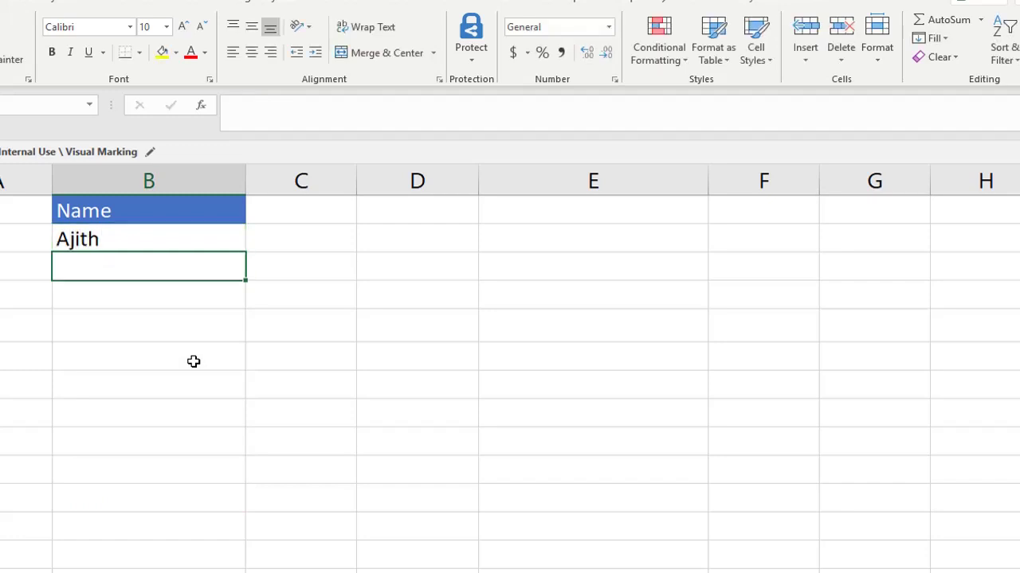
# Step: Fill the custom list down column B from B2 through B12
pyautogui.click(169, 233)
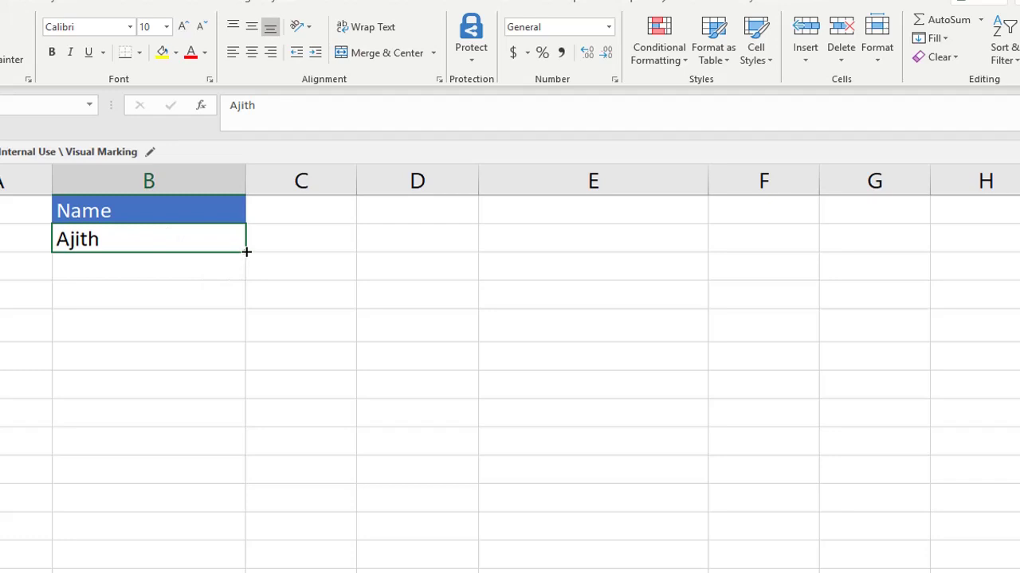
pyautogui.moveTo(246, 256); pyautogui.dragTo(220, 531)
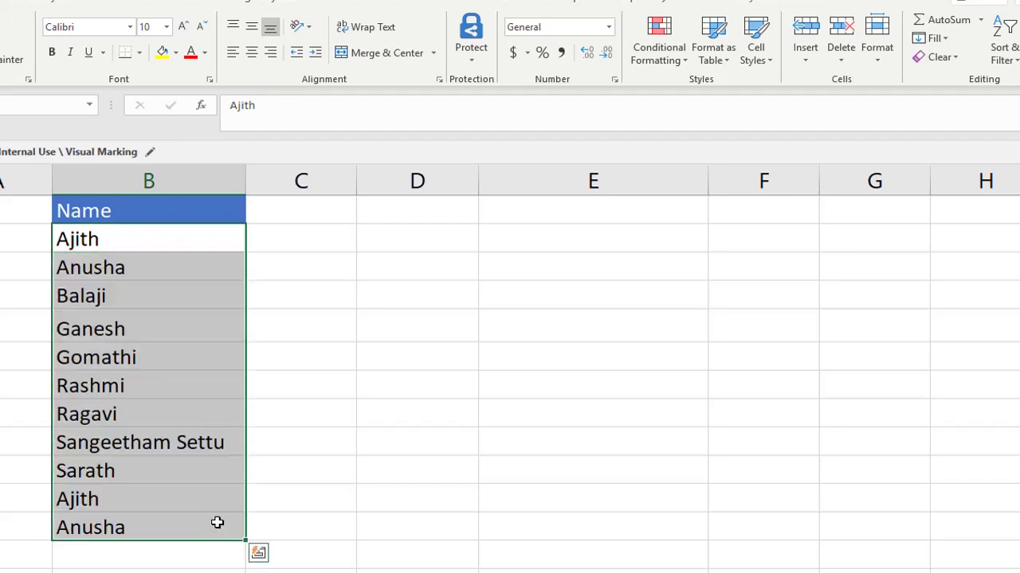
pyautogui.click(176, 426)
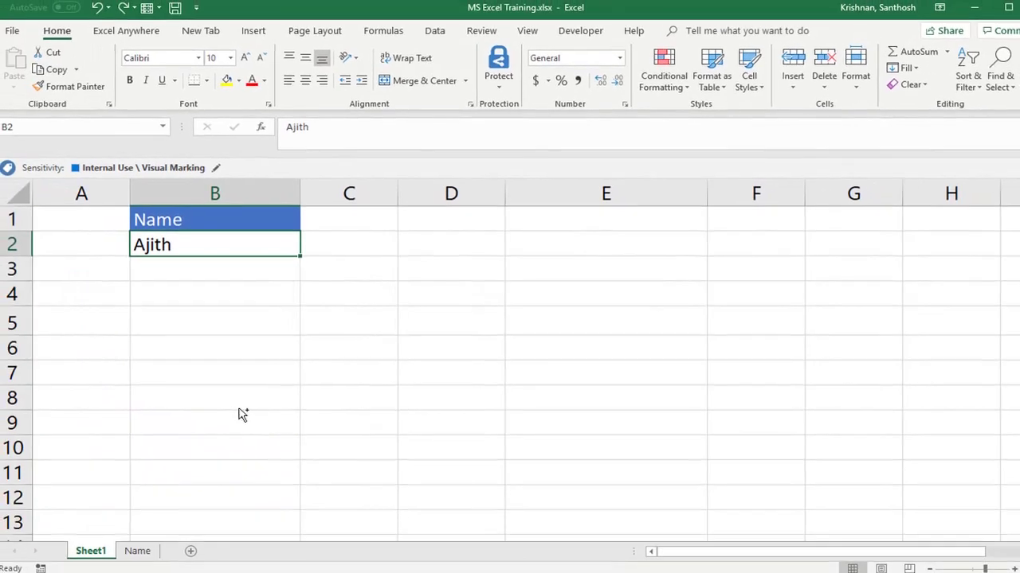
# Step: Clear the name from cell B2 on Sheet1
pyautogui.press('Delete')
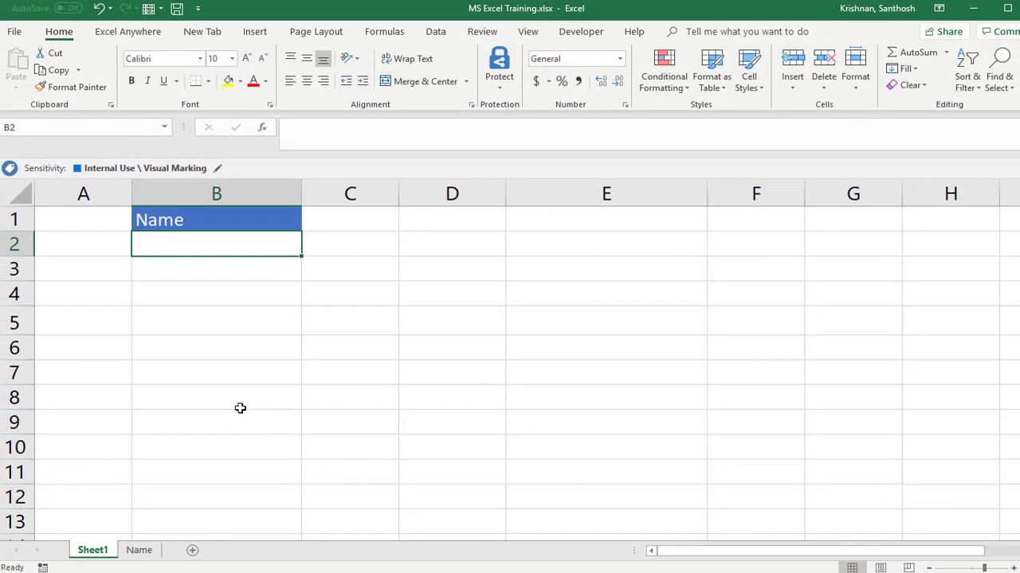
pyautogui.hotkey('ctrl', 'pagedown')
pyautogui.hotkey('ctrl', 'pageup')
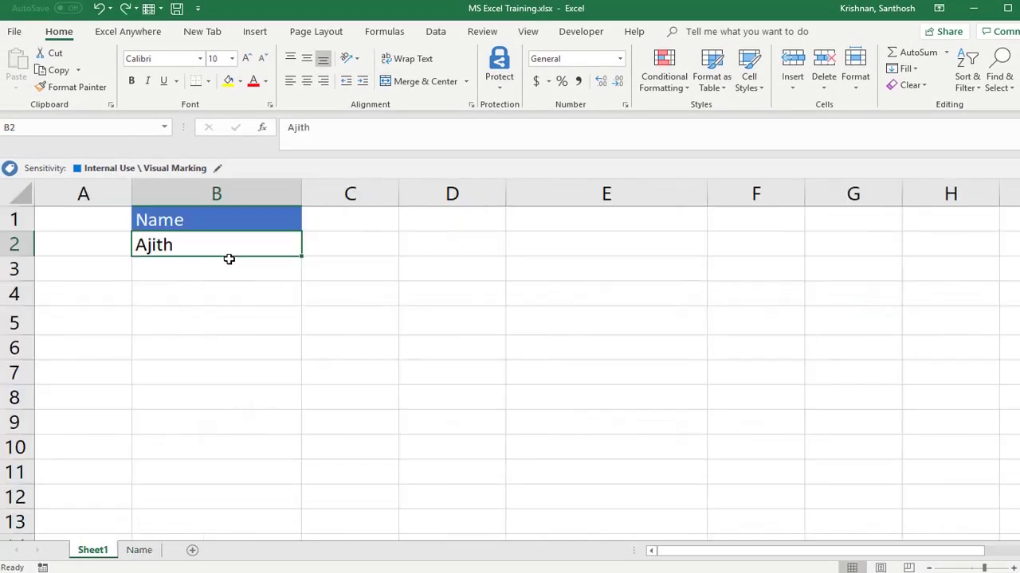
pyautogui.press('Delete')
# Step: Delete the last custom list, the long list of names, through the advanced options' Custom Lists editor
pyautogui.click(14, 31)
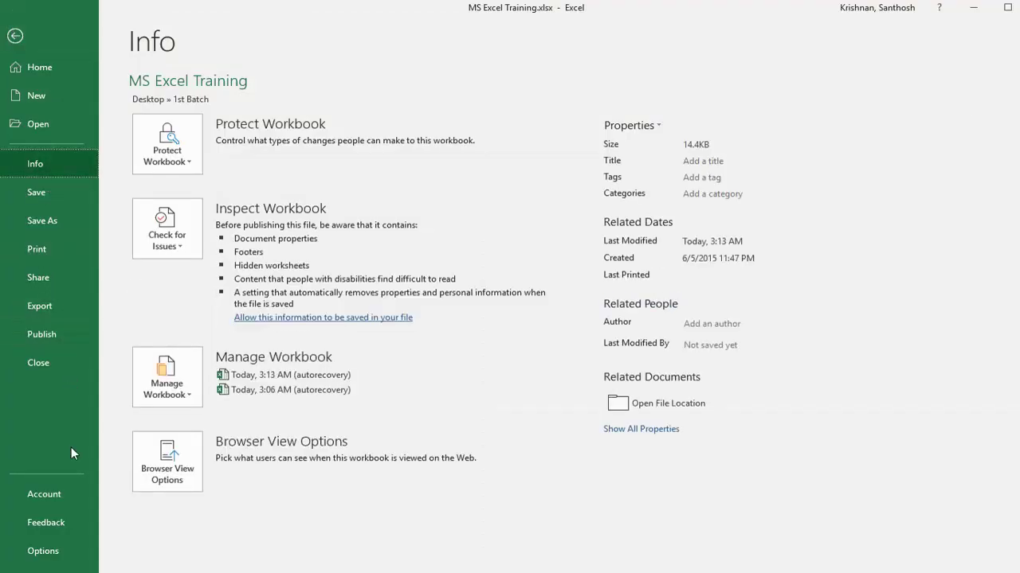
pyautogui.click(62, 551)
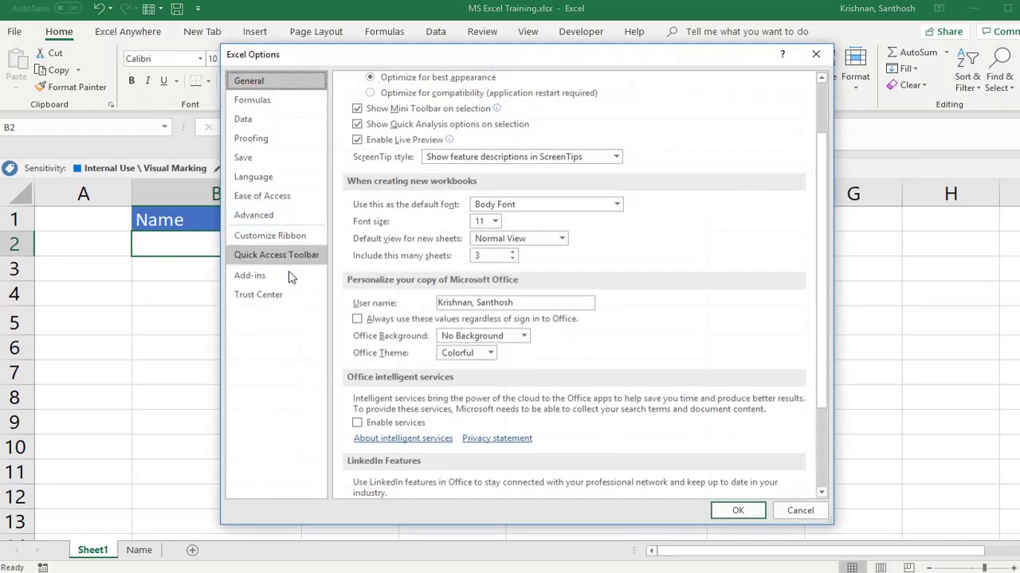
pyautogui.click(271, 215)
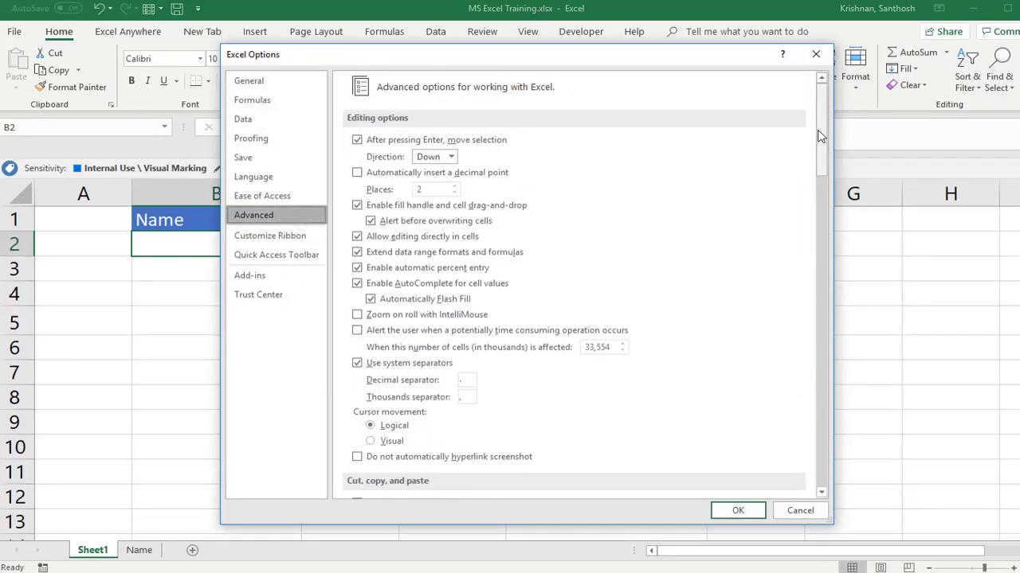
pyautogui.moveTo(821, 135); pyautogui.dragTo(828, 466)
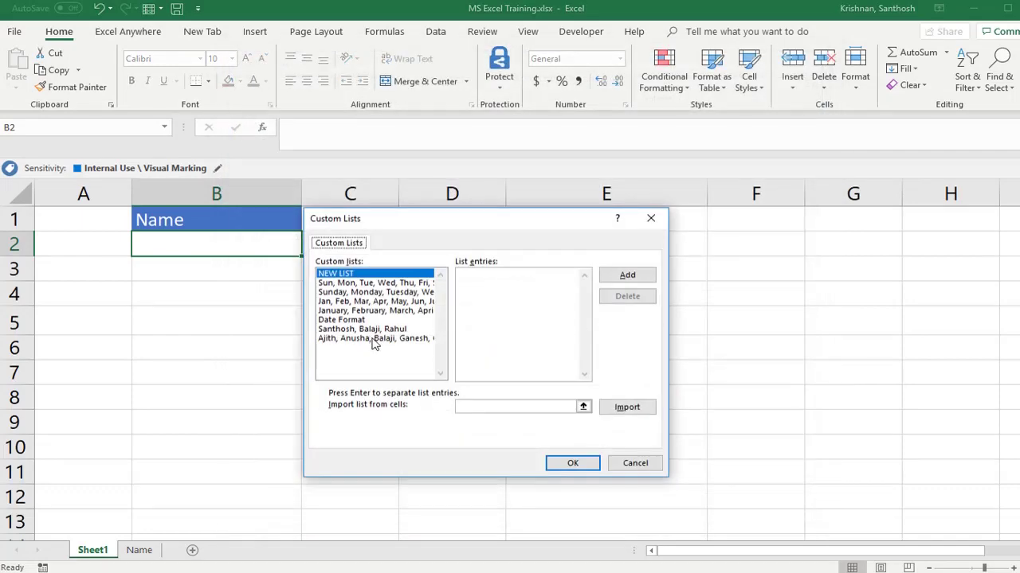
pyautogui.click(373, 341)
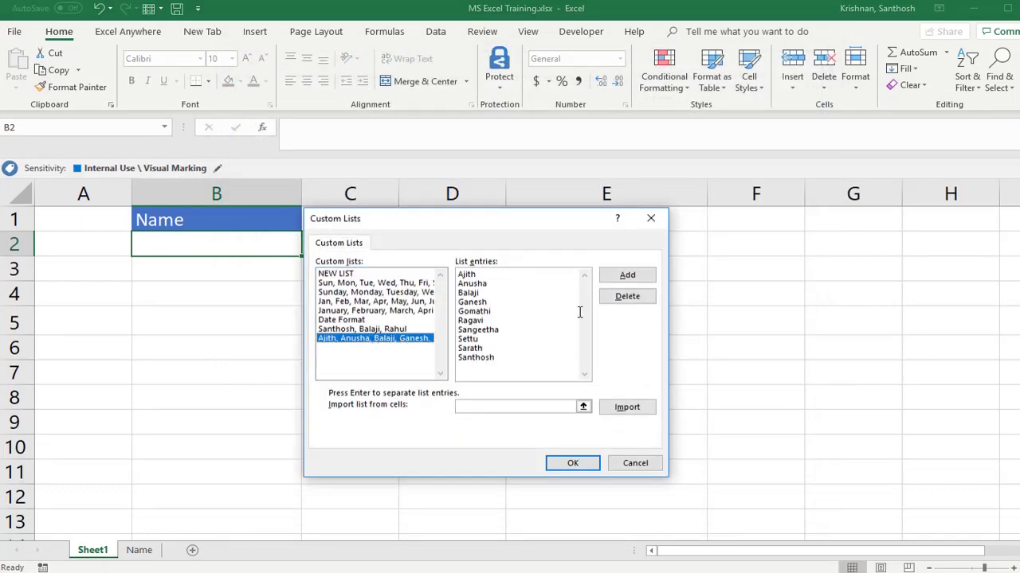
pyautogui.click(610, 298)
pyautogui.click(678, 391)
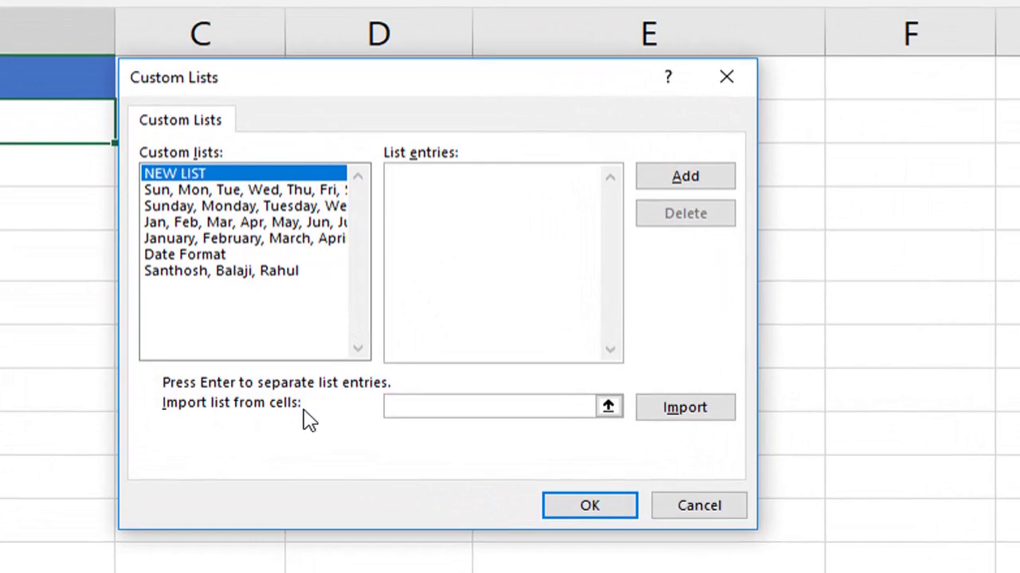
# Step: Import a new custom list from cells A1:A10 of the Name sheet and apply the options
pyautogui.click(607, 408)
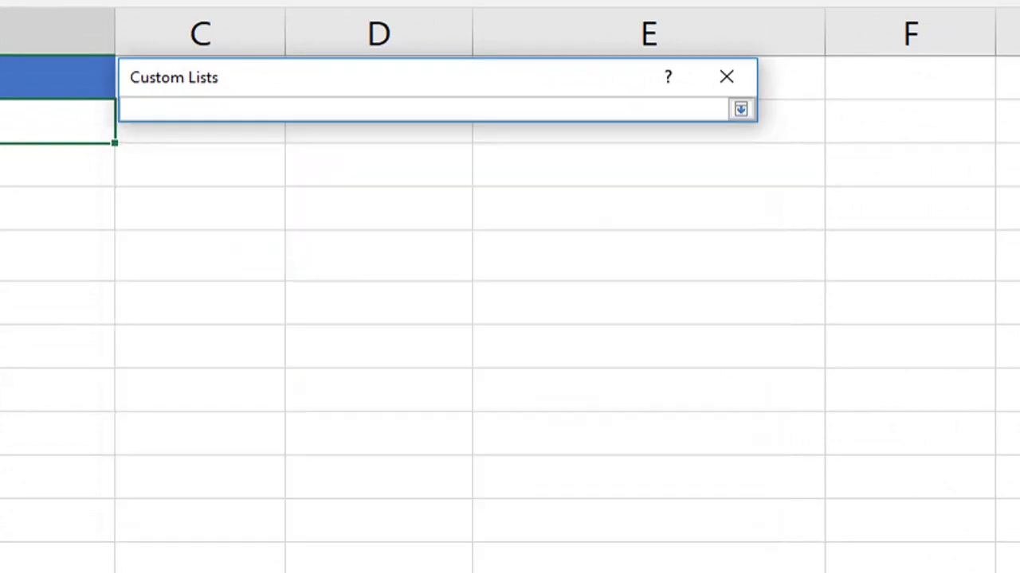
pyautogui.click(140, 550)
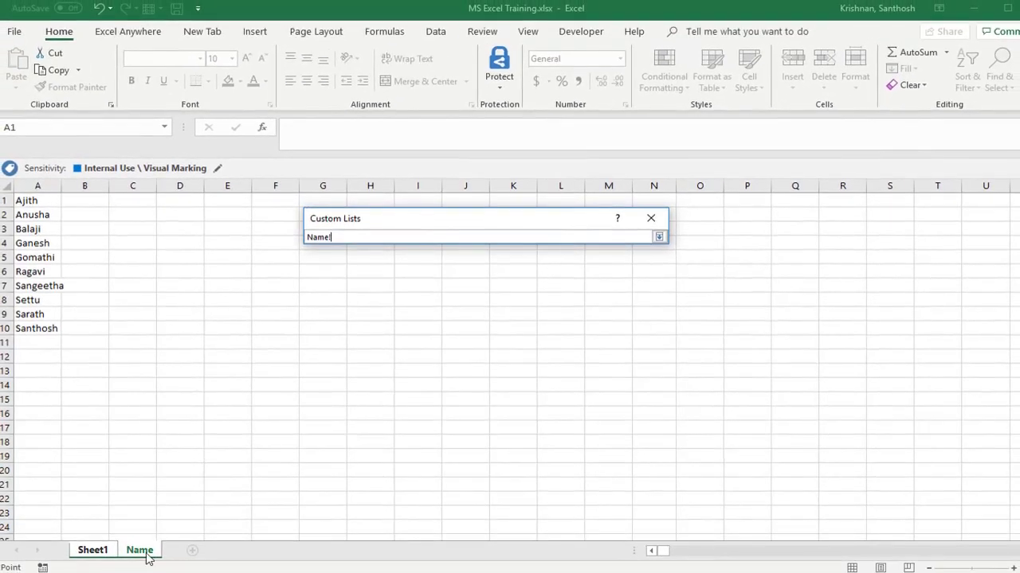
pyautogui.moveTo(32, 201); pyautogui.dragTo(38, 327)
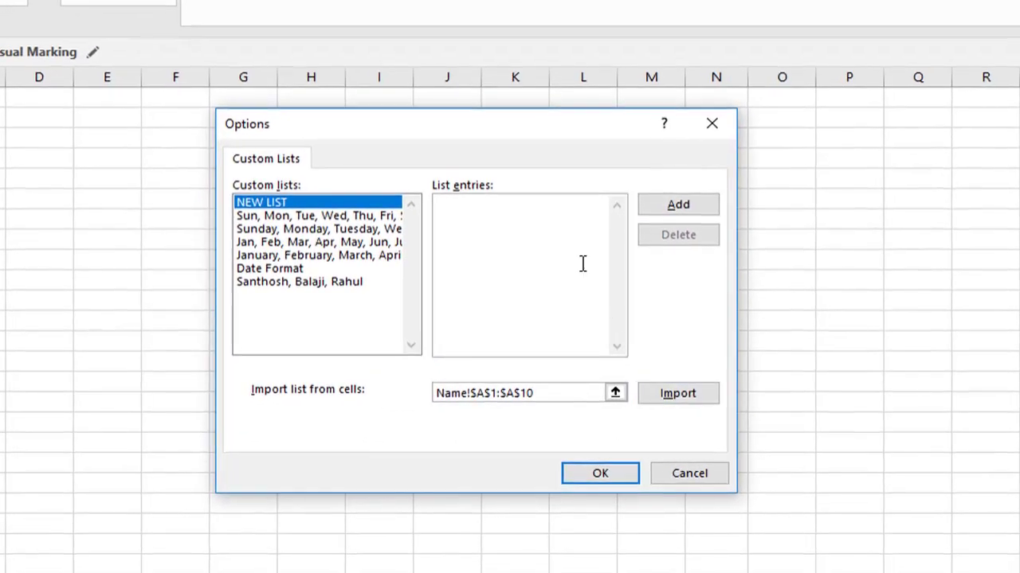
pyautogui.click(674, 403)
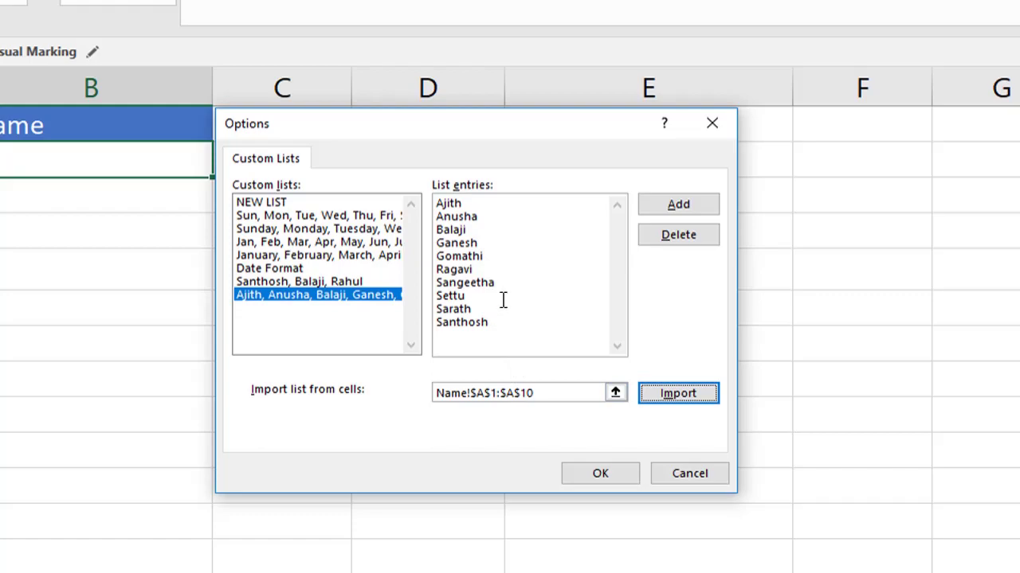
pyautogui.click(682, 204)
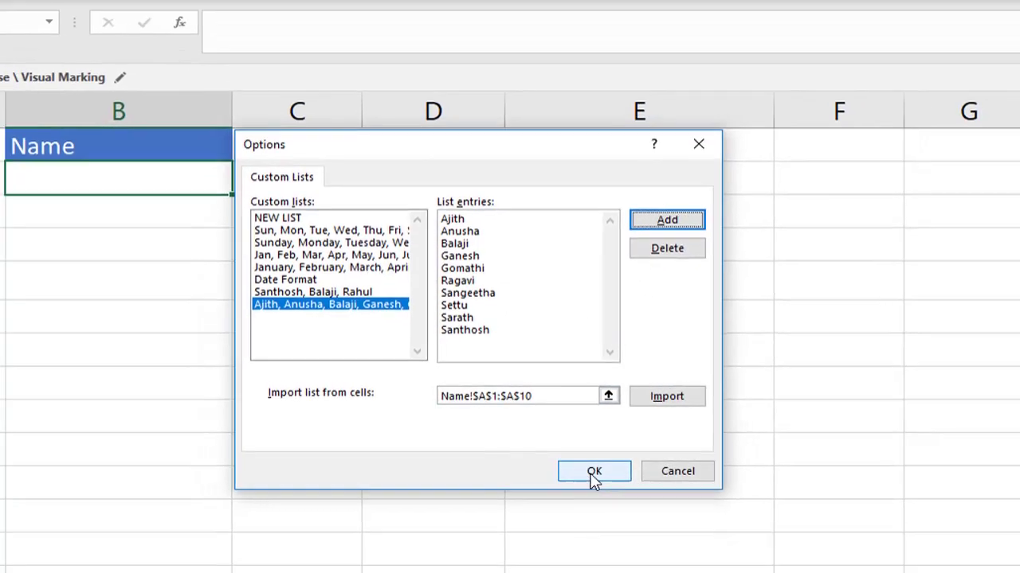
pyautogui.click(600, 473)
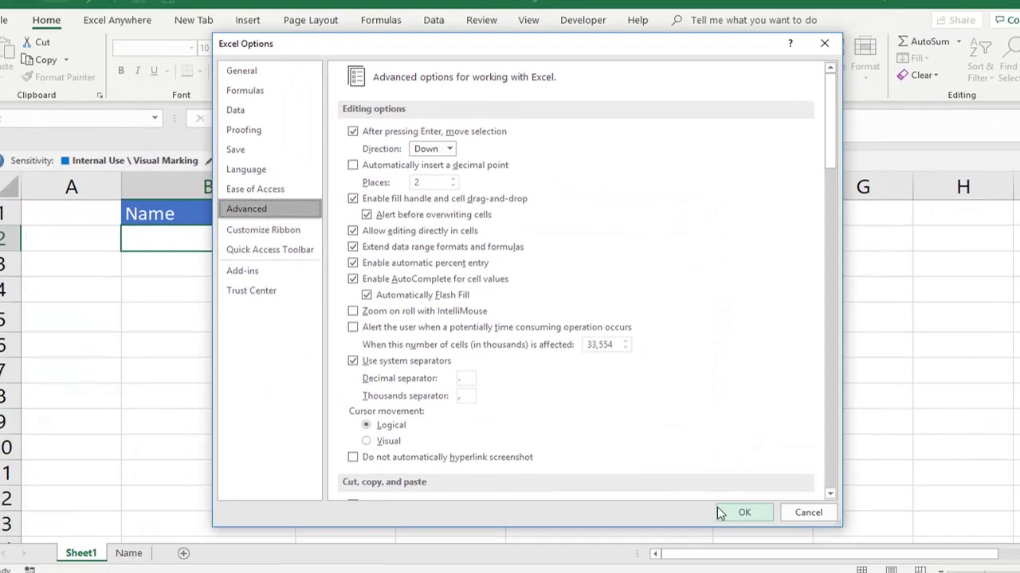
pyautogui.click(721, 512)
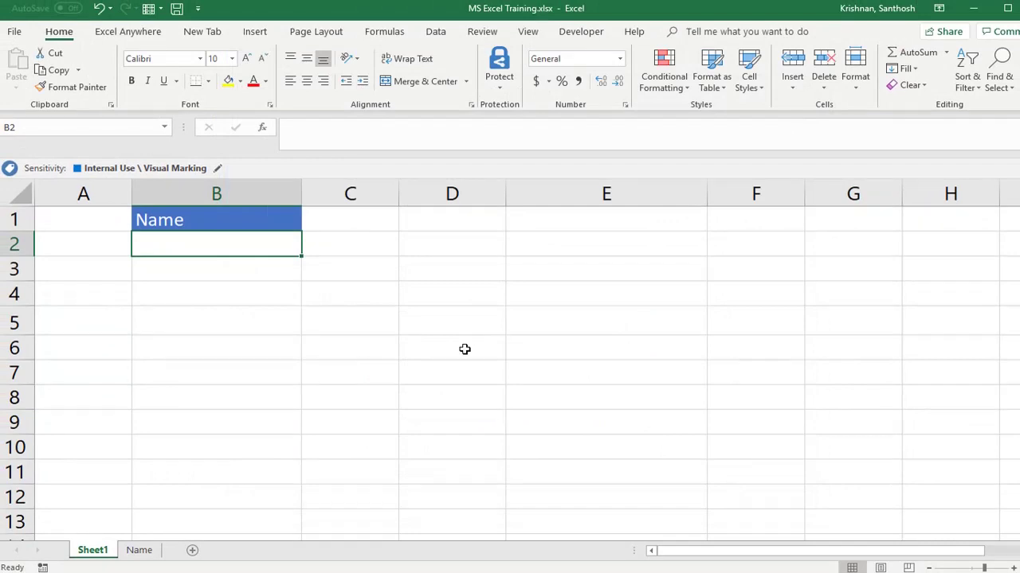
# Step: Enter the first name of the imported custom list in B2 and autofill the list down to B11
pyautogui.write('Ajith')
pyautogui.press('Return')
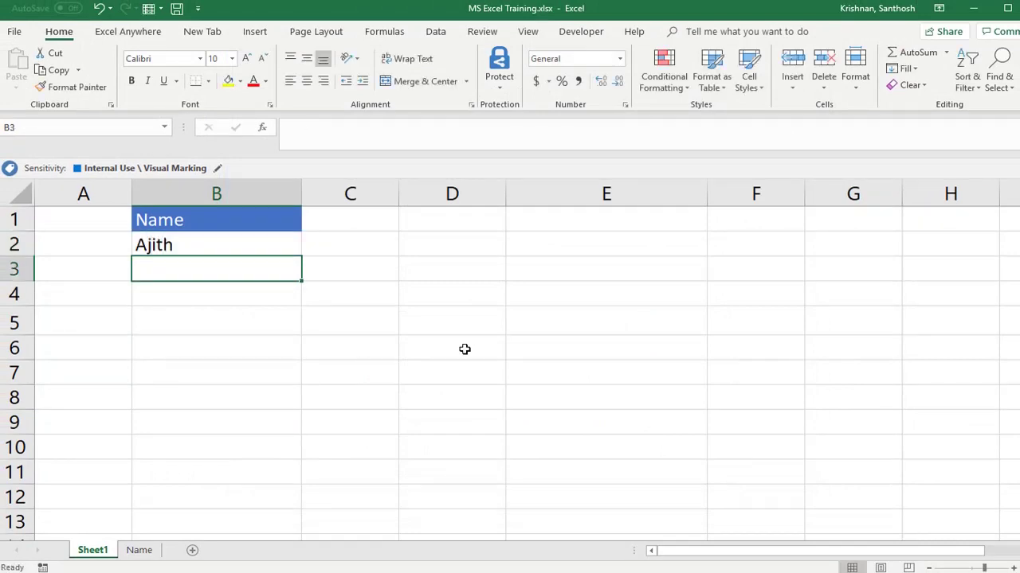
pyautogui.click(283, 251)
pyautogui.moveTo(301, 256); pyautogui.dragTo(282, 500)
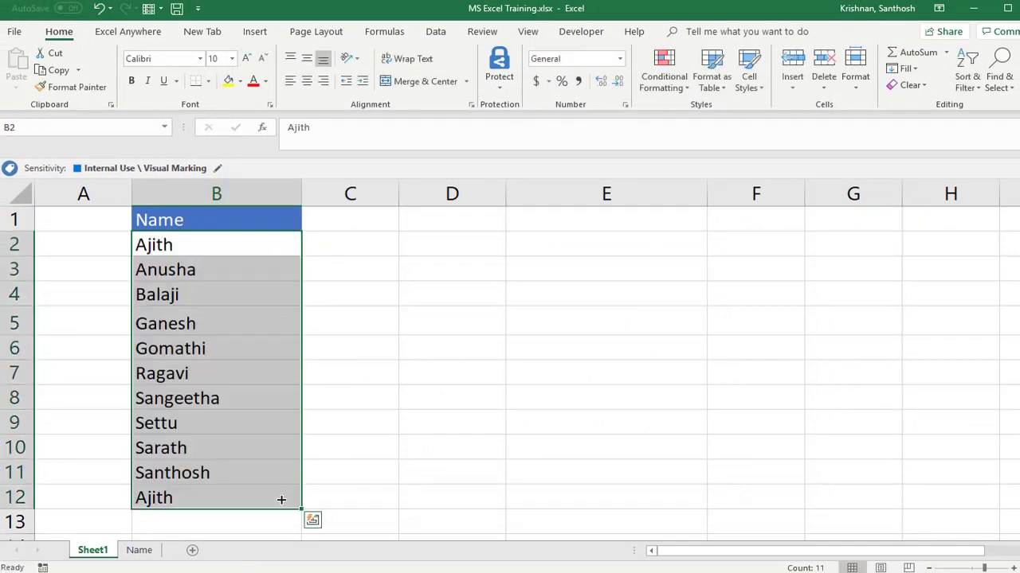
pyautogui.hotkey('ctrl', 'z')
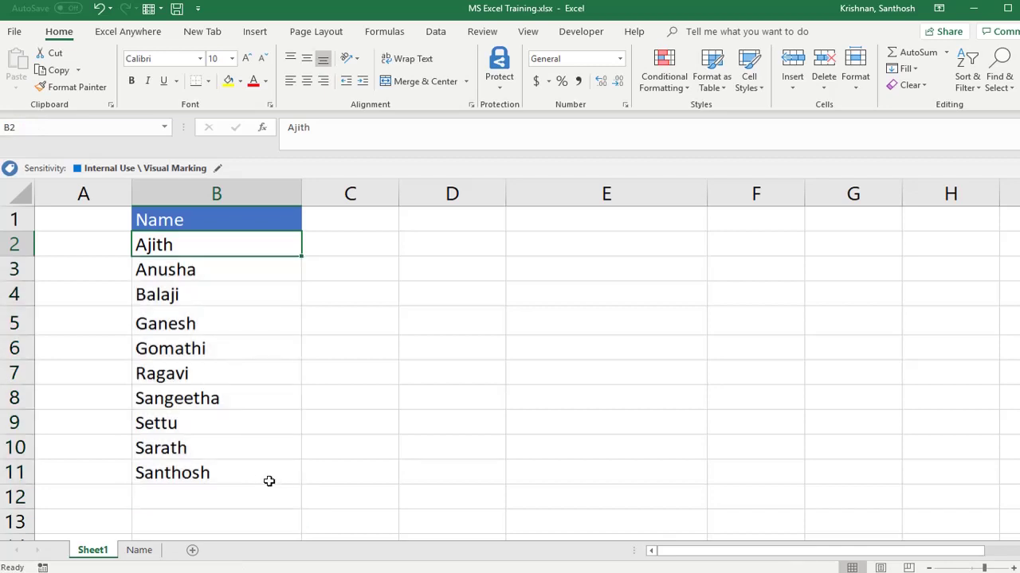
pyautogui.keyDown('shift'); pyautogui.click(267, 475); pyautogui.keyUp('shift')
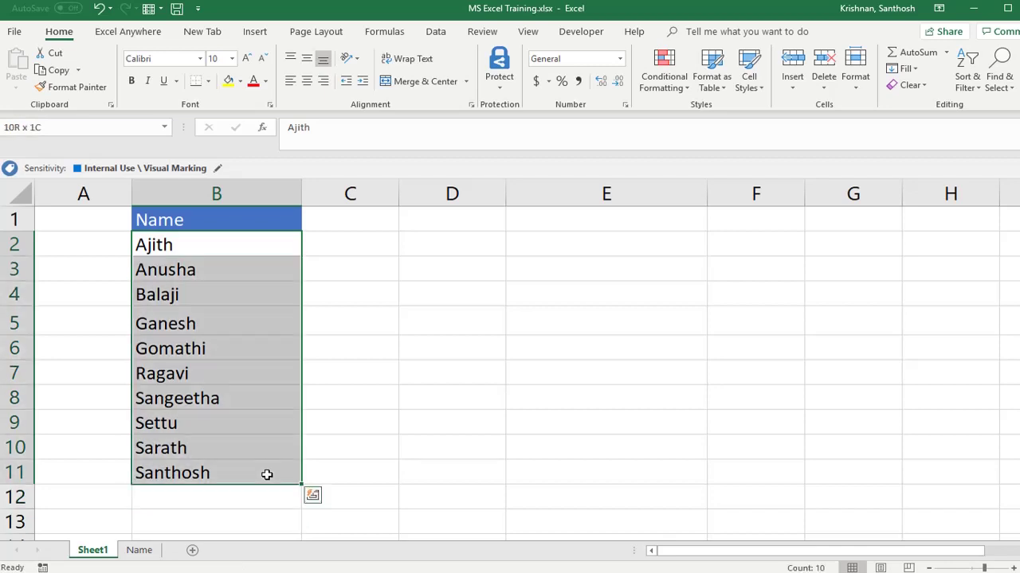
# Step: Mix up the Name column by overwriting B3, B4 and B9:B11 with copies of names from other rows
pyautogui.click(249, 414)
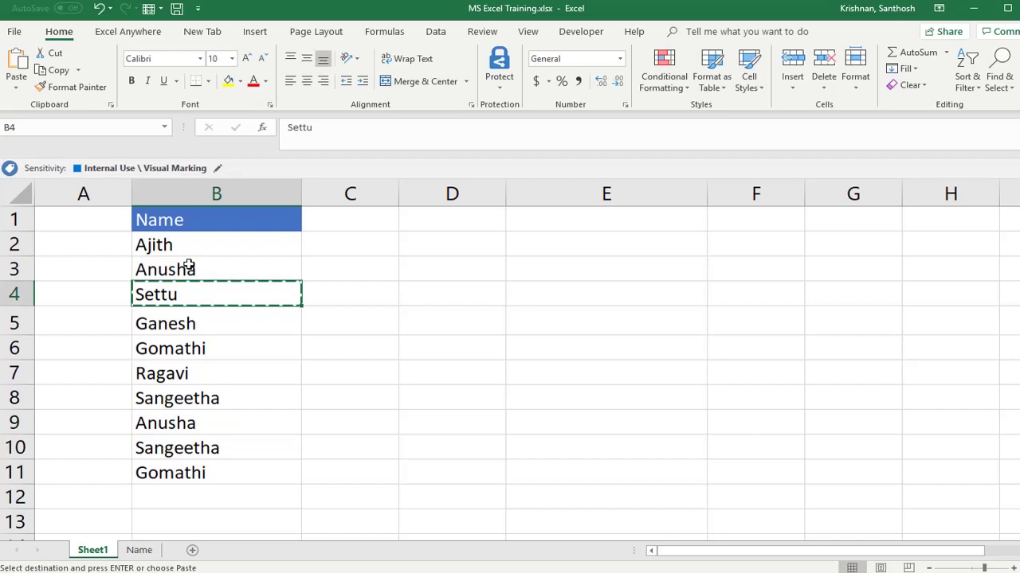
pyautogui.click(188, 266)
pyautogui.write('Settu')
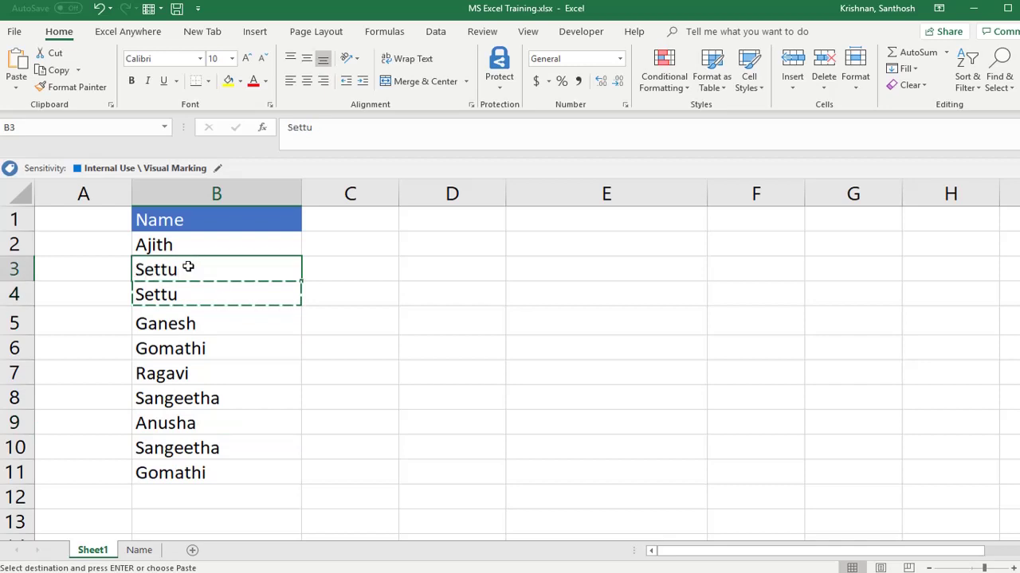
# Step: Sort B2:B11 by Name on cell values, using the imported custom list of names as the sort order
pyautogui.moveTo(180, 246); pyautogui.dragTo(192, 465)
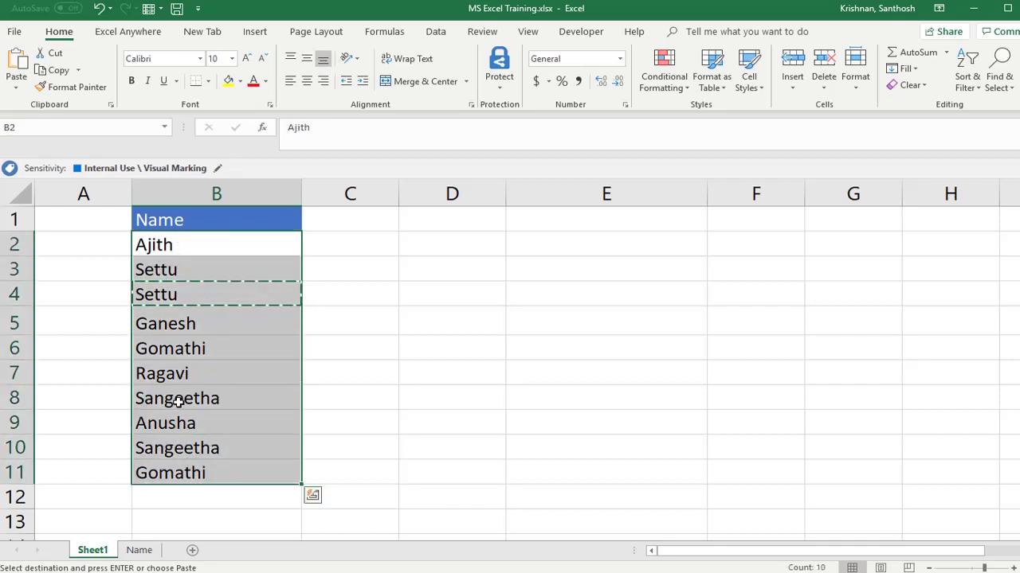
pyautogui.press('Escape')
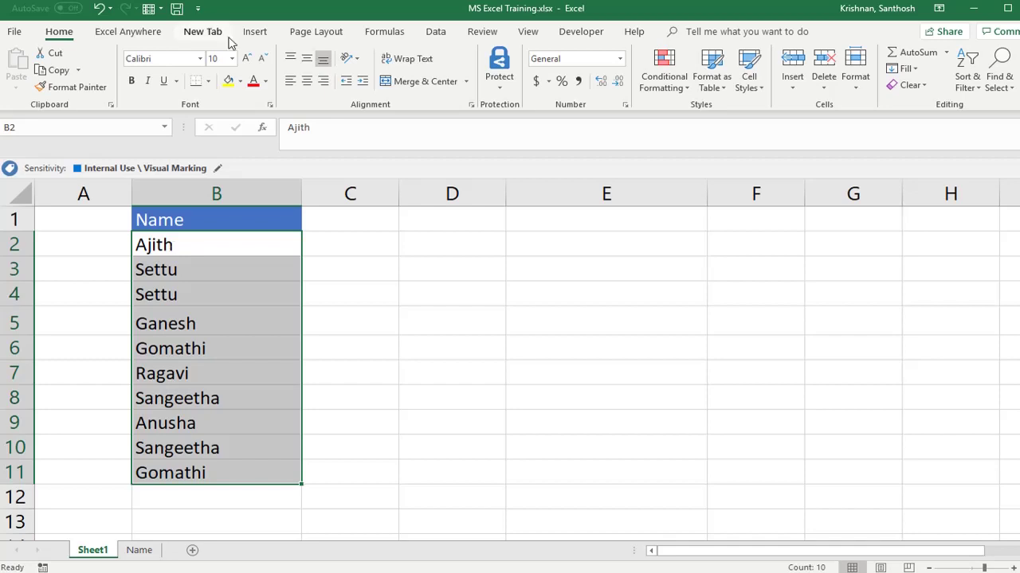
pyautogui.click(432, 35)
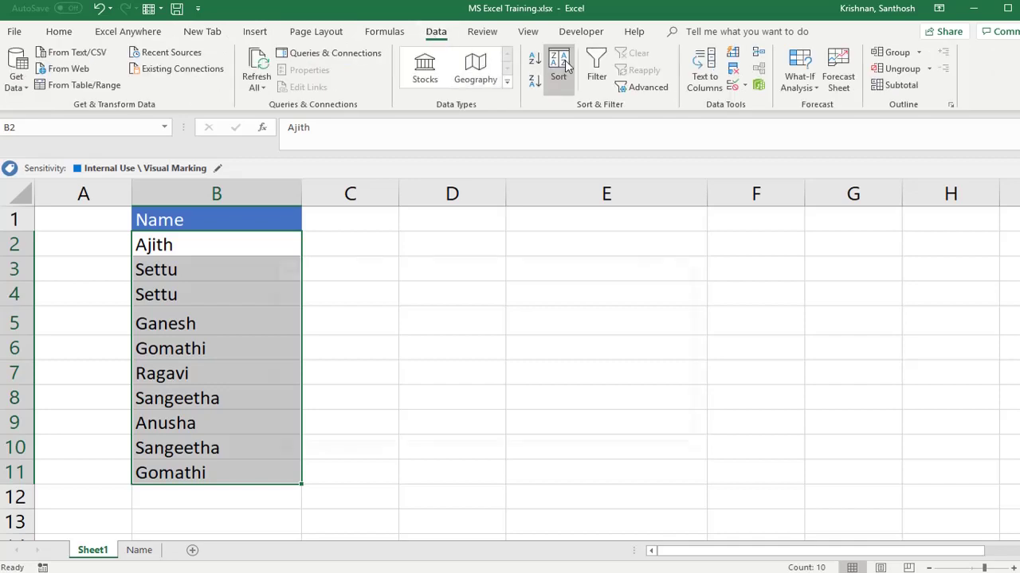
pyautogui.click(558, 64)
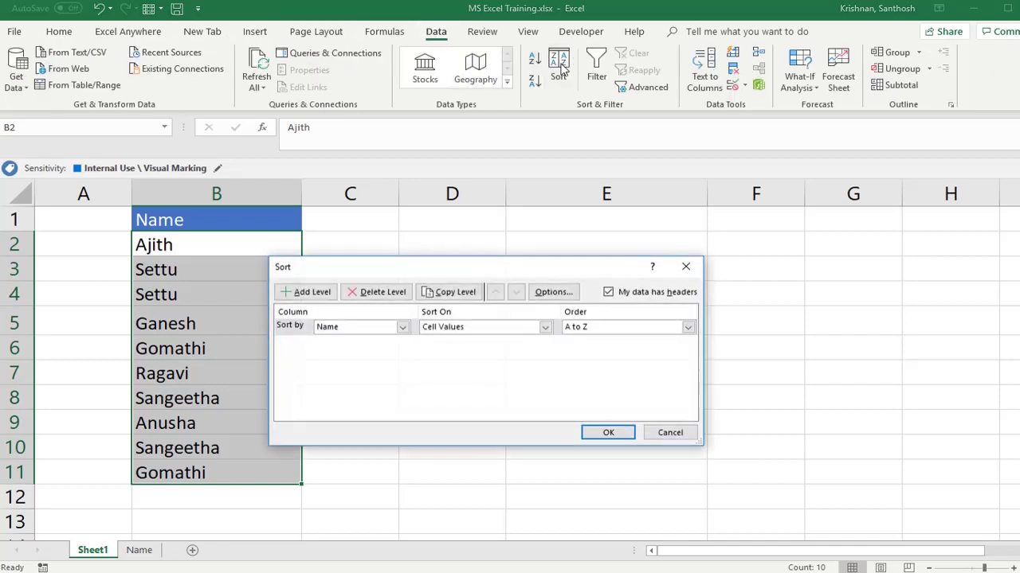
pyautogui.click(368, 337)
pyautogui.click(470, 328)
pyautogui.click(585, 331)
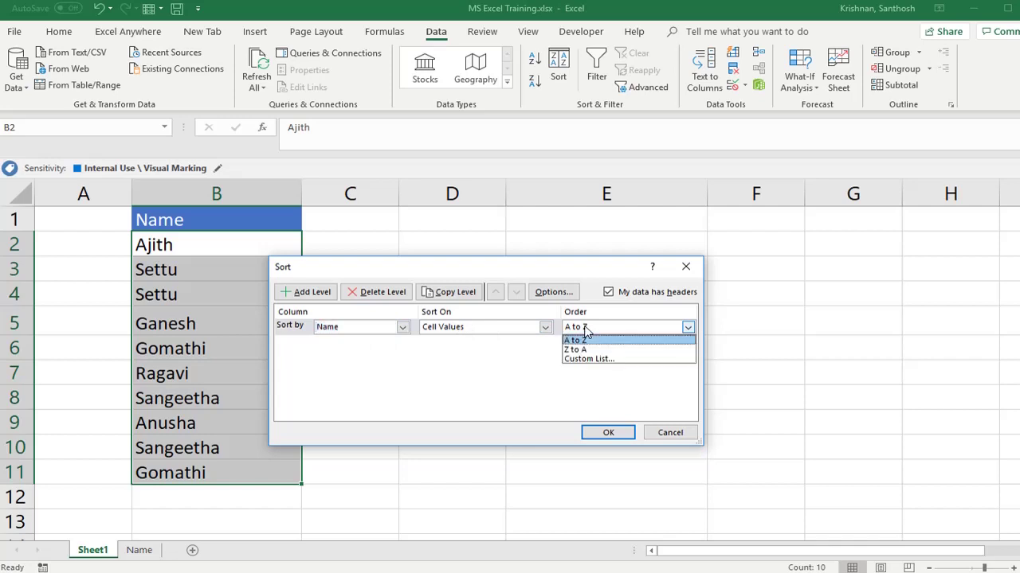
pyautogui.click(590, 359)
pyautogui.click(374, 338)
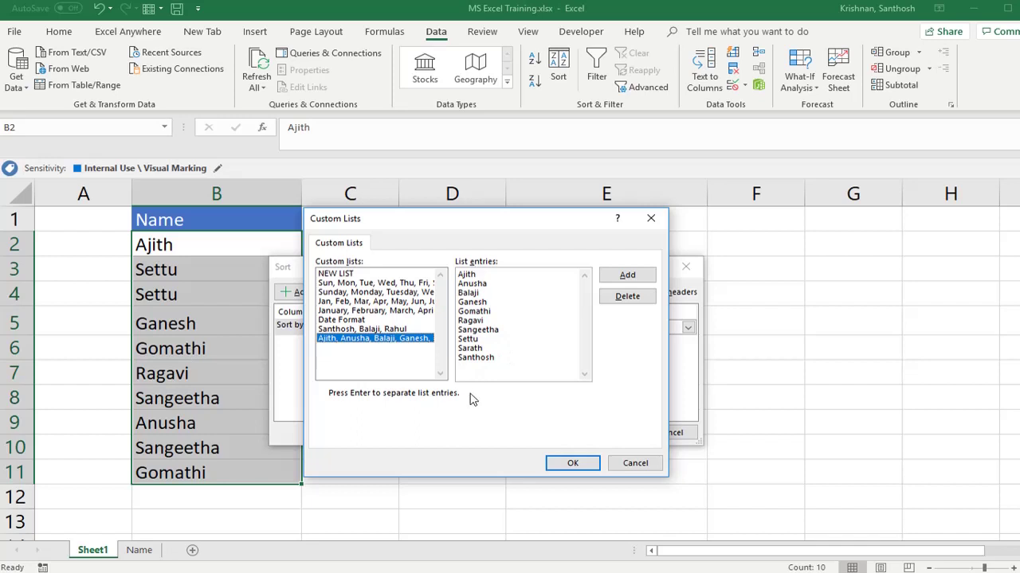
pyautogui.click(551, 465)
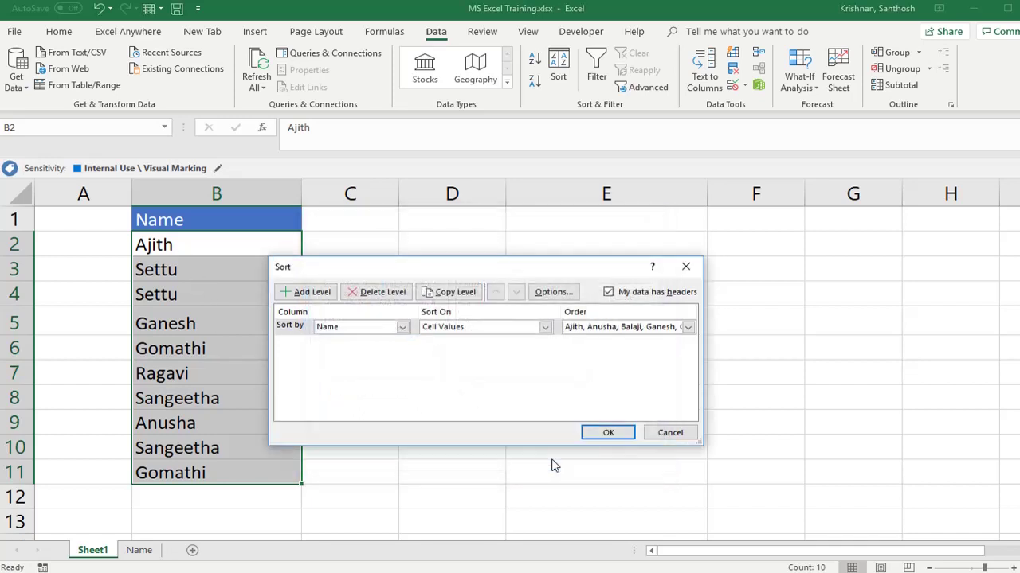
pyautogui.click(606, 432)
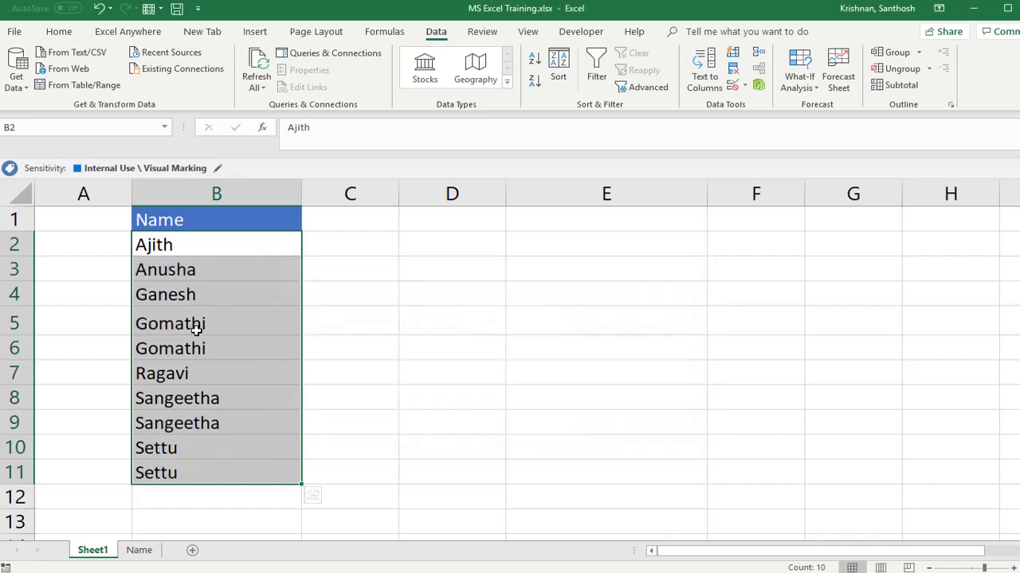
pyautogui.click(482, 319)
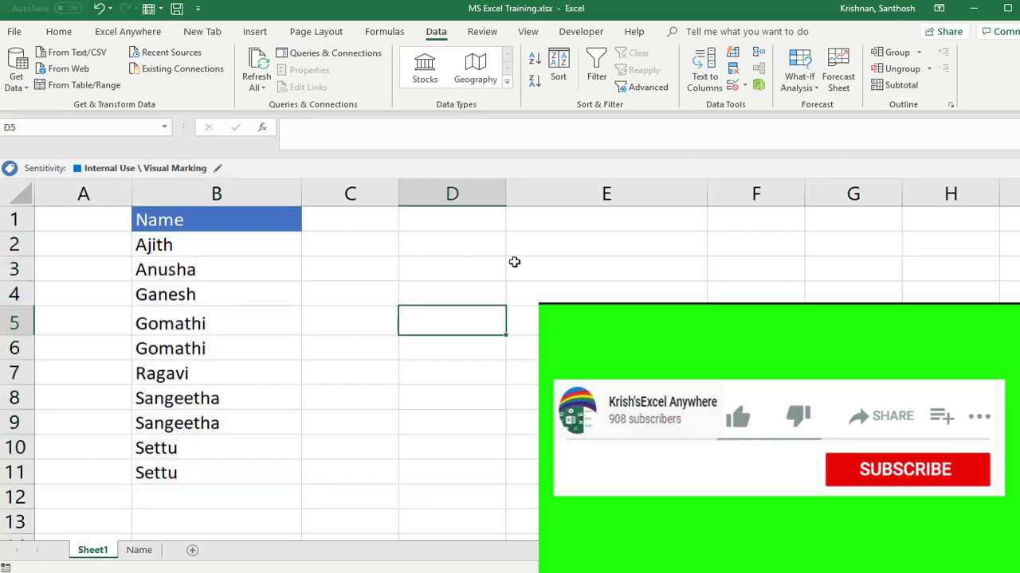